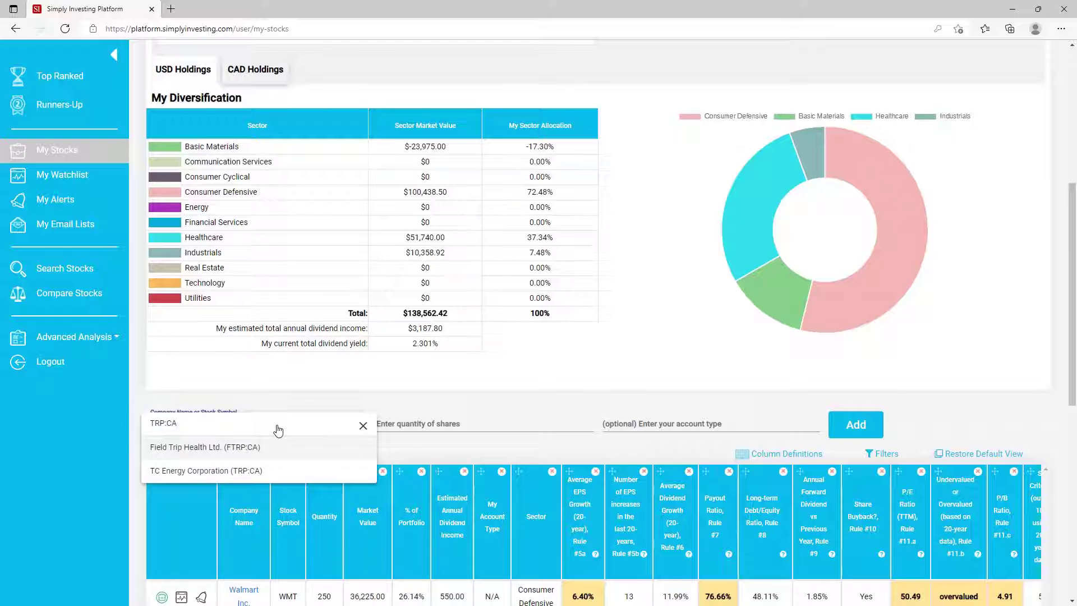
Add 300 shares of TC Energy Corporation (TRP:CA) to My Stocks without an account type
{"action": "left_click", "coordinate": [226, 471]}
{"action": "left_click", "coordinate": [478, 423]}
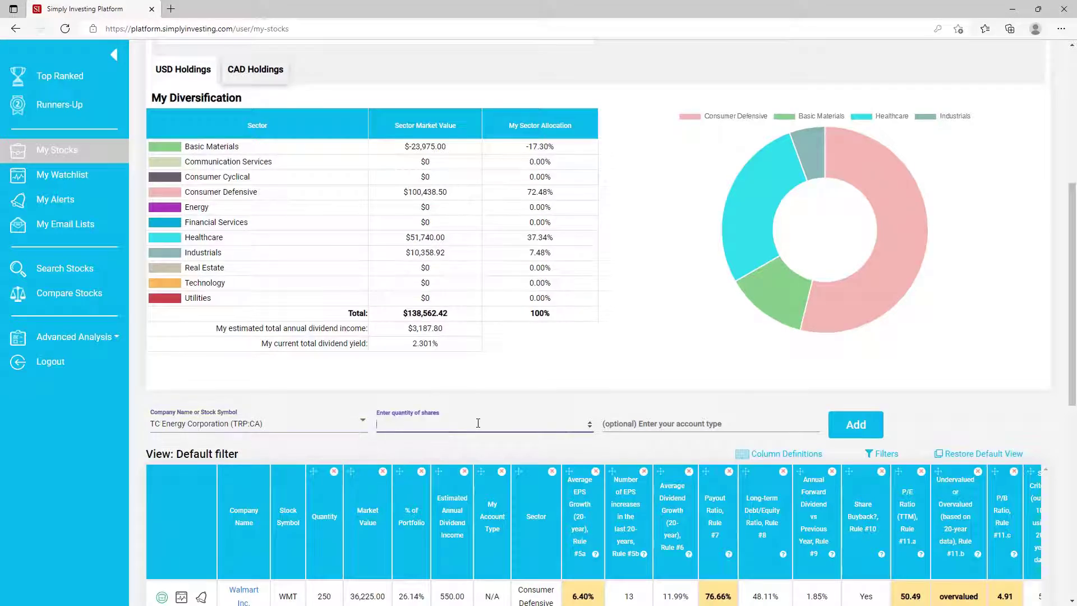
{"action": "type", "text": "300"}
{"action": "left_click", "coordinate": [864, 425]}
Show the CAD holdings and remove TC Energy Corporation from the stocks table
{"action": "scroll", "coordinate": [1056, 463], "scroll_direction": "up", "scroll_amount": 6}
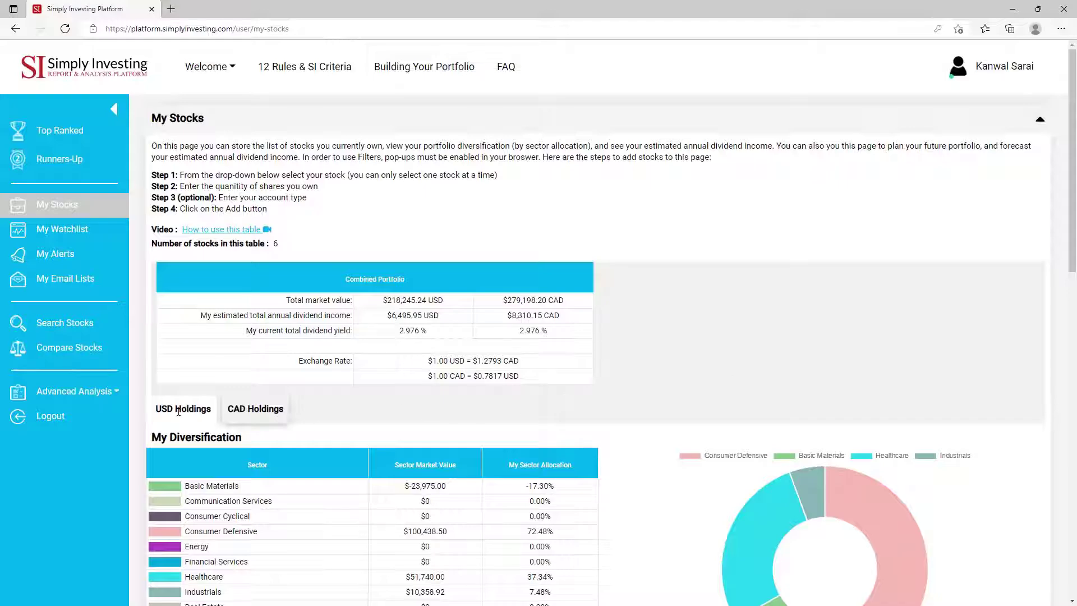
{"action": "scroll", "coordinate": [179, 412], "scroll_direction": "down", "scroll_amount": 12}
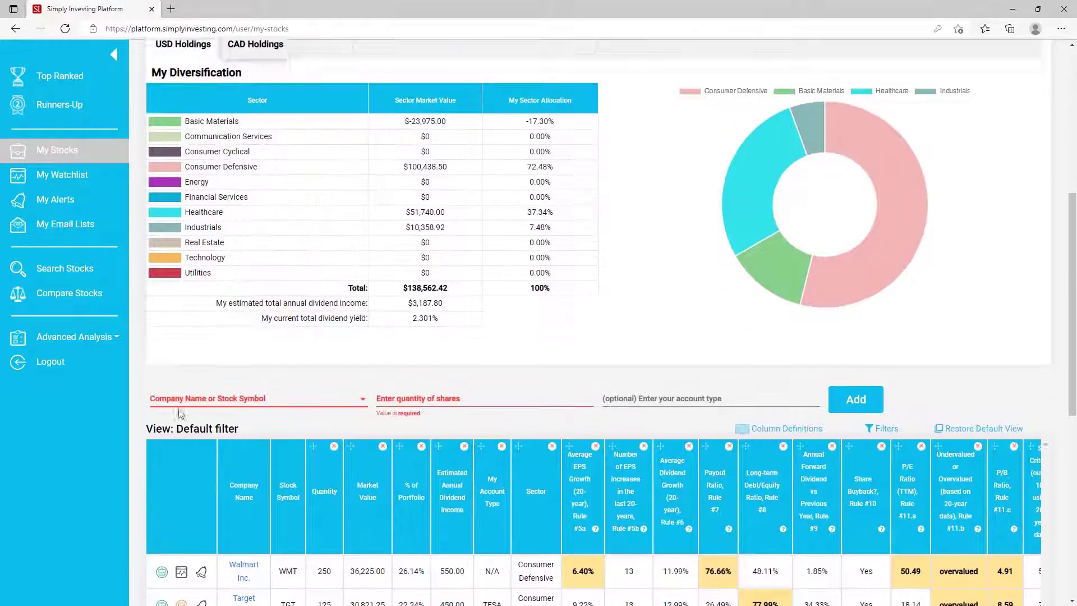
{"action": "scroll", "coordinate": [133, 449], "scroll_direction": "up", "scroll_amount": 12}
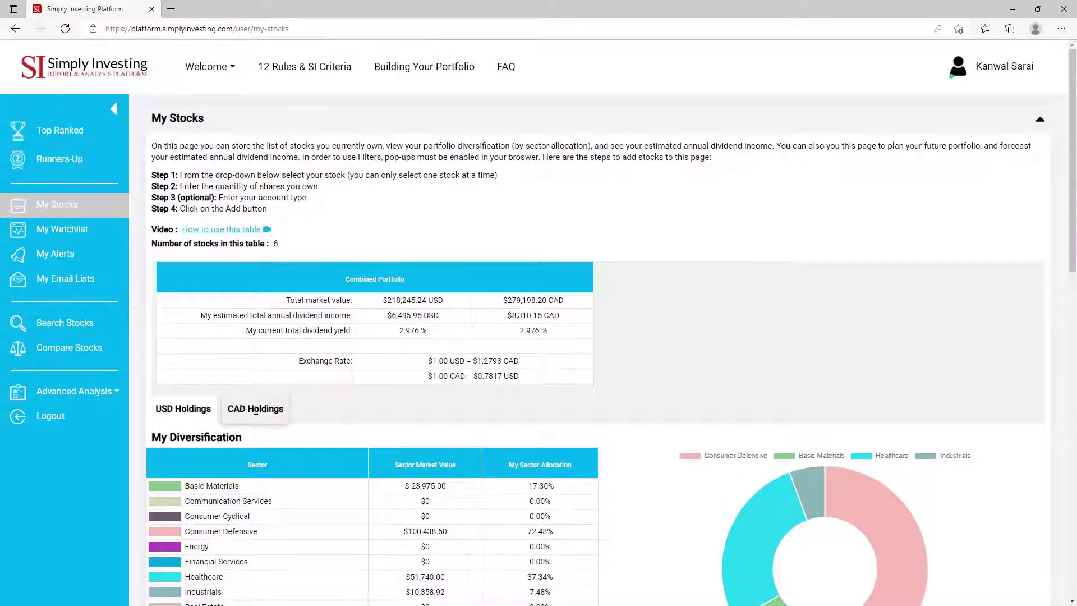
{"action": "left_click", "coordinate": [255, 409]}
{"action": "scroll", "coordinate": [163, 420], "scroll_direction": "down", "scroll_amount": 10}
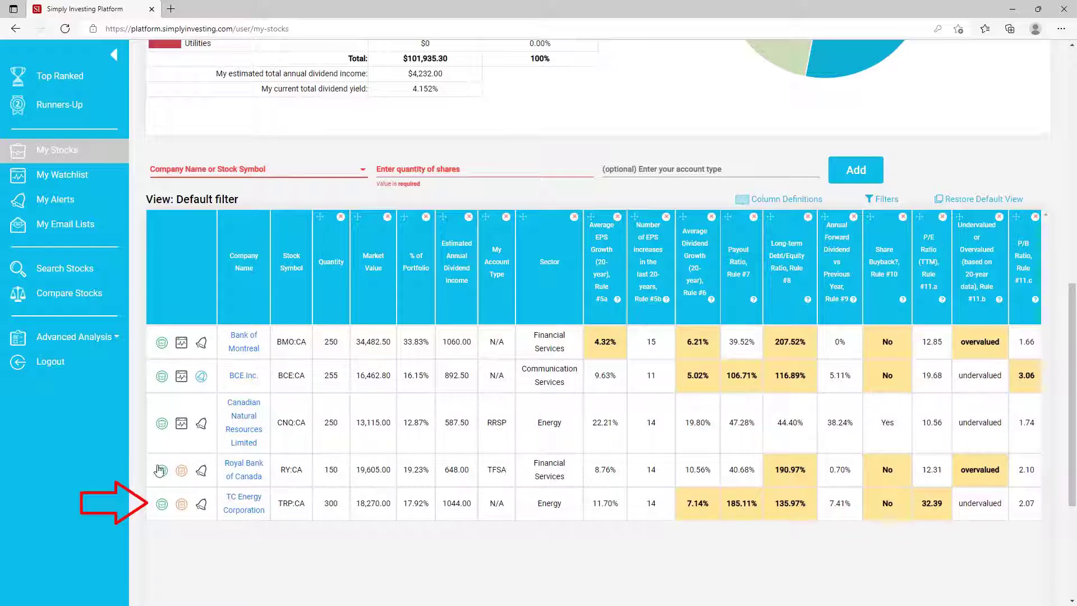
{"action": "left_click", "coordinate": [162, 504]}
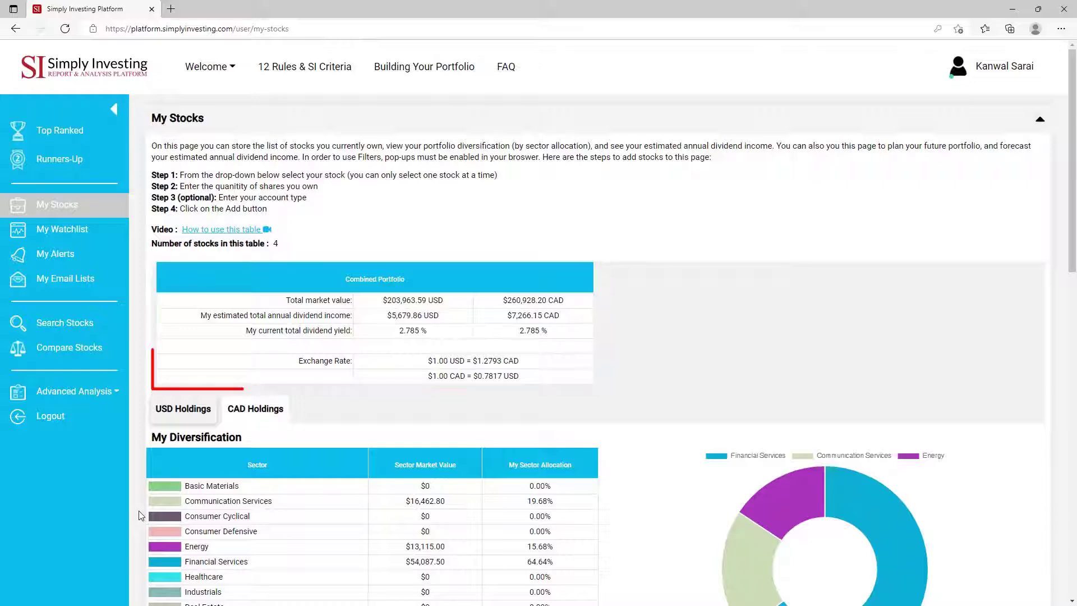
Examine the sector allocation of the CAD holdings in the My Diversification table and its chart segments
{"action": "scroll", "coordinate": [988, 491], "scroll_direction": "down", "scroll_amount": 3}
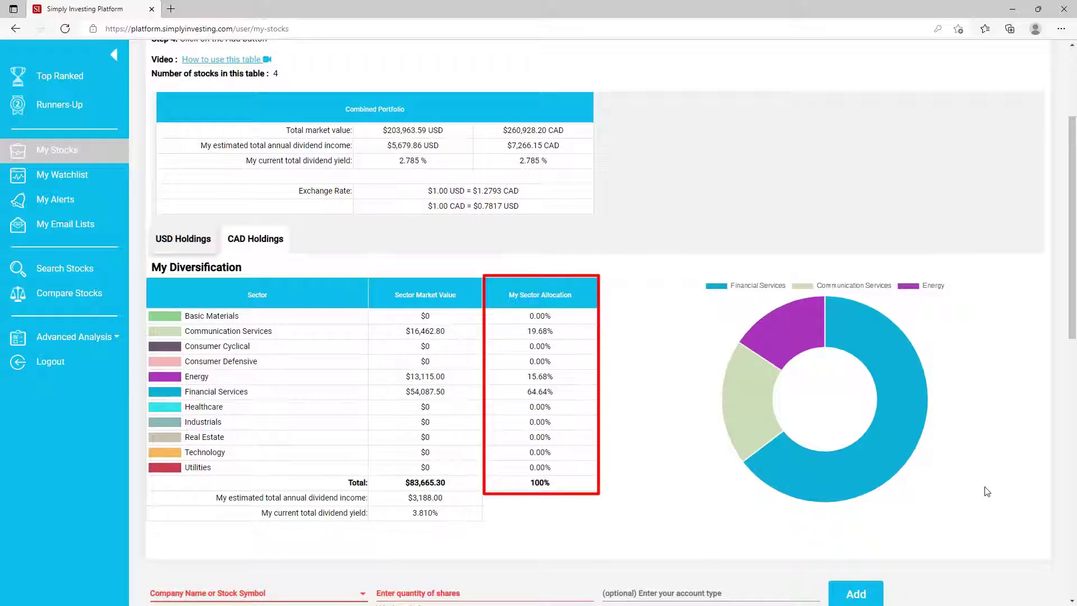
{"action": "mouse_move", "coordinate": [787, 345]}
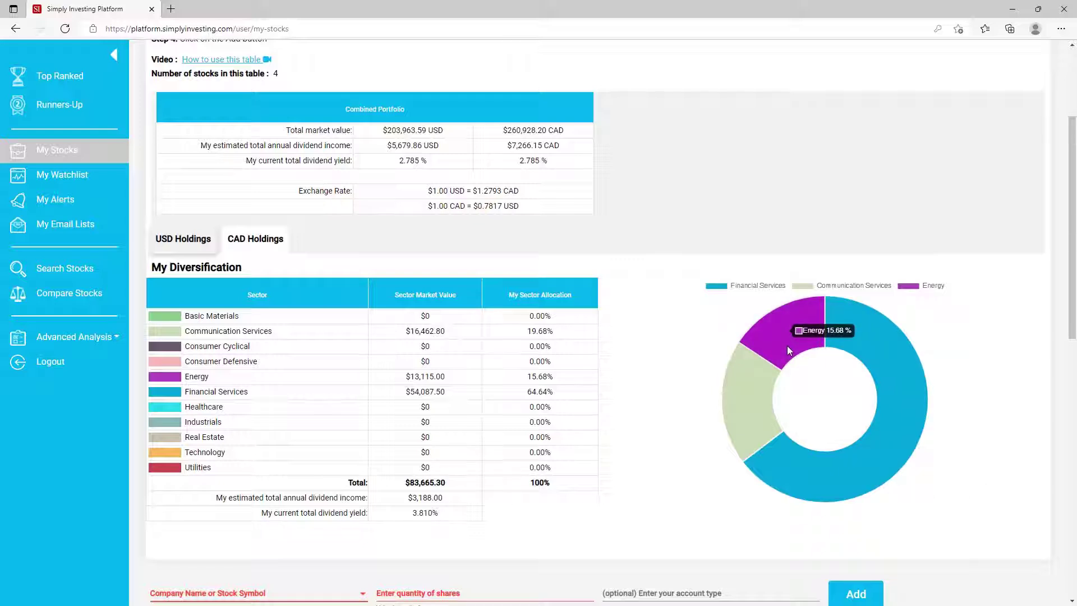
{"action": "mouse_move", "coordinate": [799, 466]}
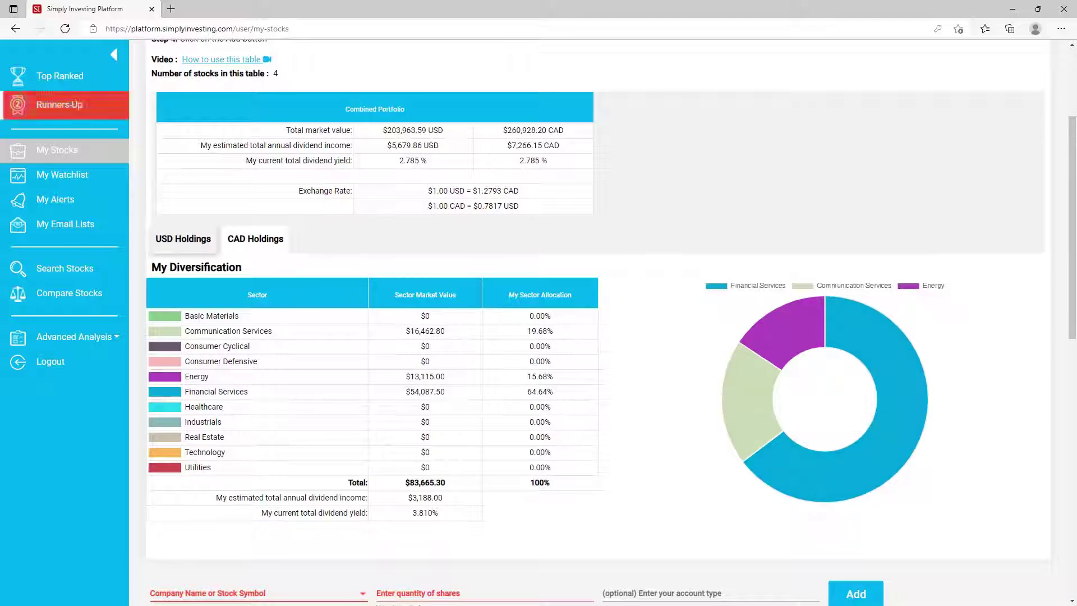
Add 200 shares of Universal Health Services Inc. (UHS) to My Stocks from the Top Ranked stocks list
{"action": "left_click", "coordinate": [54, 85]}
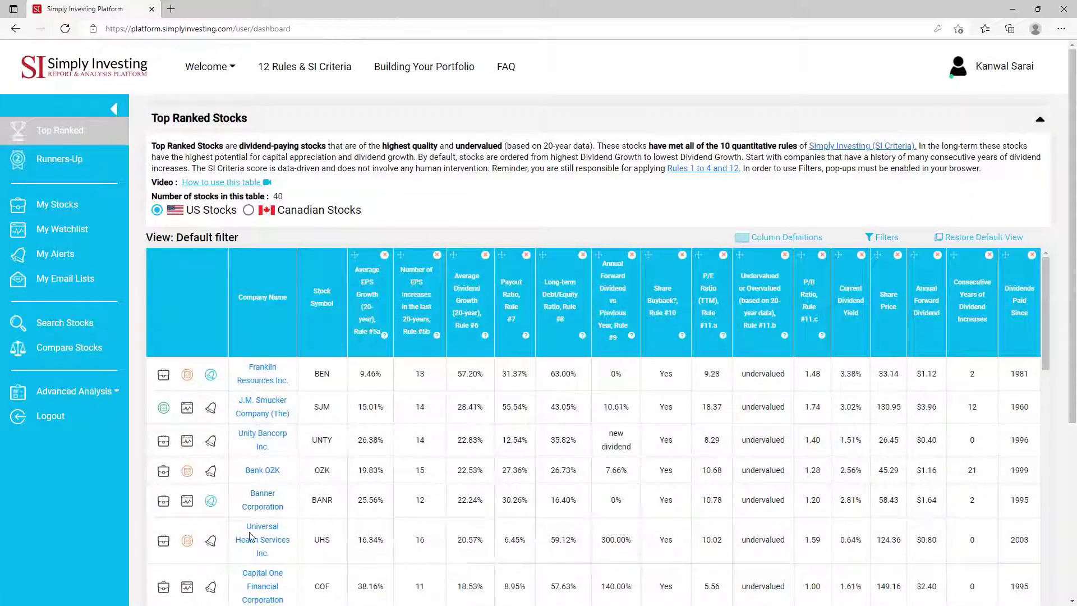
{"action": "left_click", "coordinate": [164, 542]}
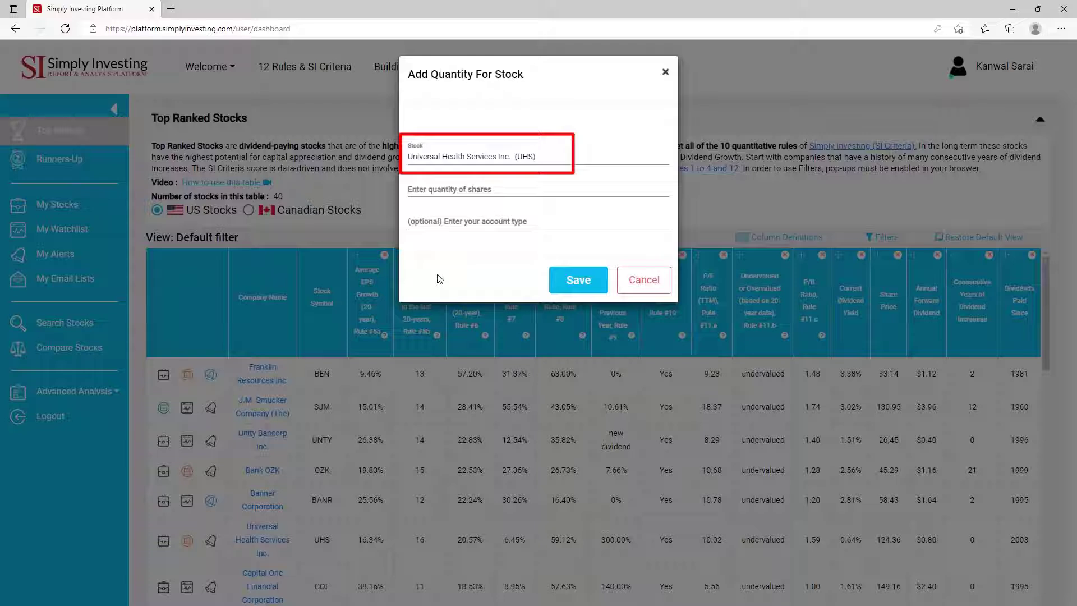
{"action": "left_click", "coordinate": [505, 189]}
{"action": "type", "text": "200"}
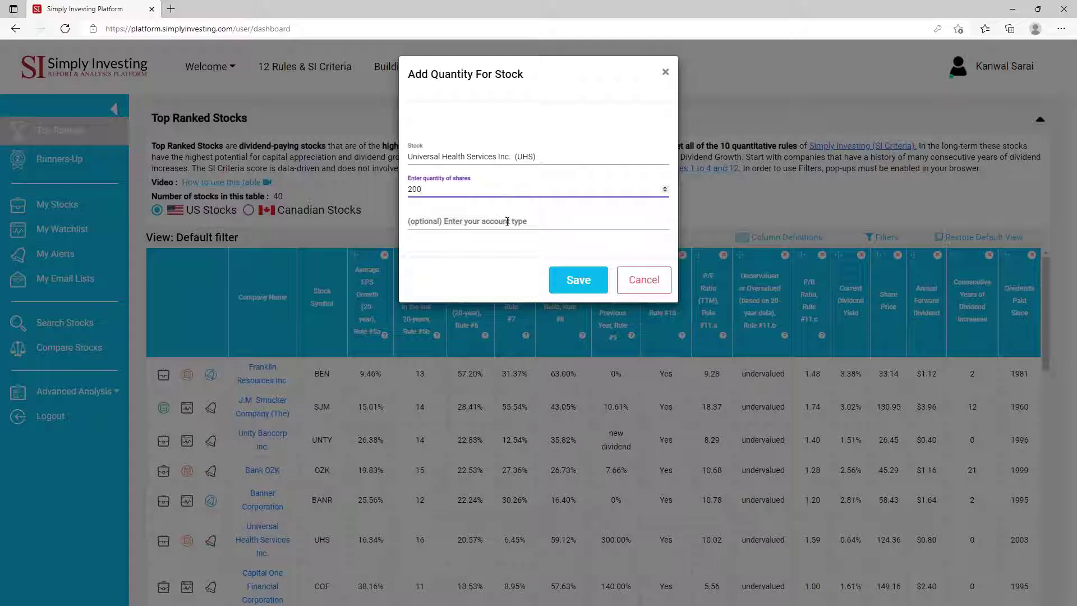
{"action": "left_click", "coordinate": [577, 279]}
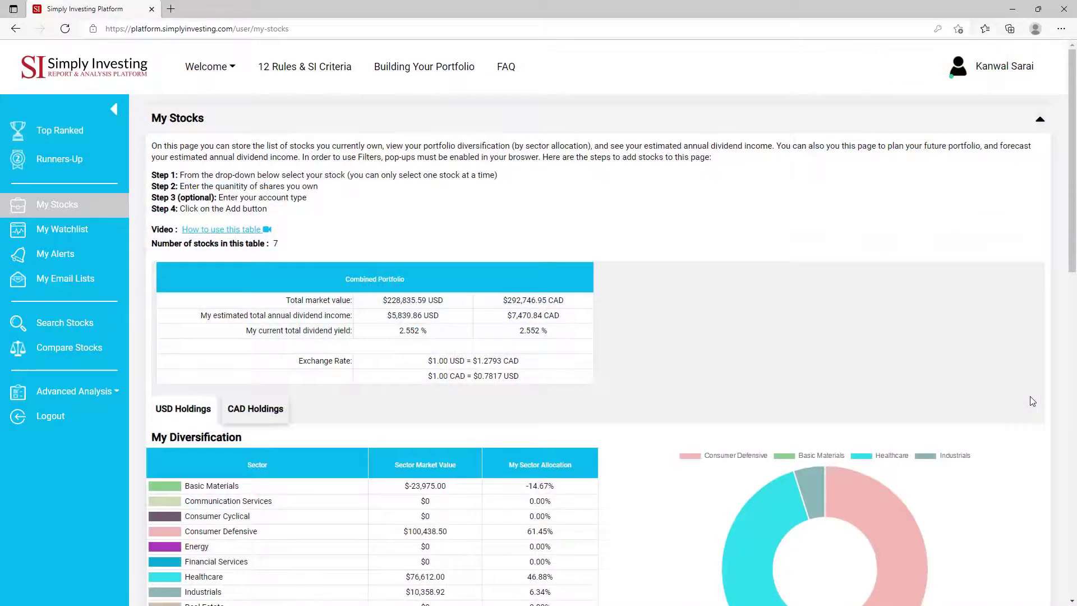
Remove the Average EPS Growth (20-year) Rule #5a column from the USD holdings table in My Stocks
{"action": "scroll", "coordinate": [1030, 396], "scroll_direction": "down", "scroll_amount": 8}
{"action": "scroll", "coordinate": [1021, 400], "scroll_direction": "down", "scroll_amount": 4}
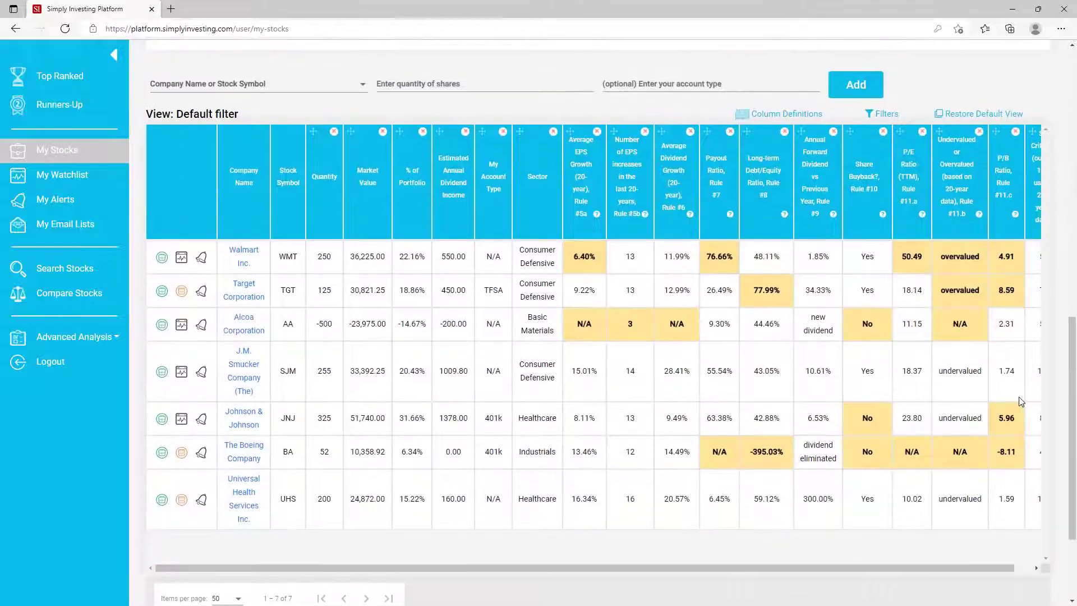
{"action": "scroll", "coordinate": [1024, 402], "scroll_direction": "up", "scroll_amount": 2}
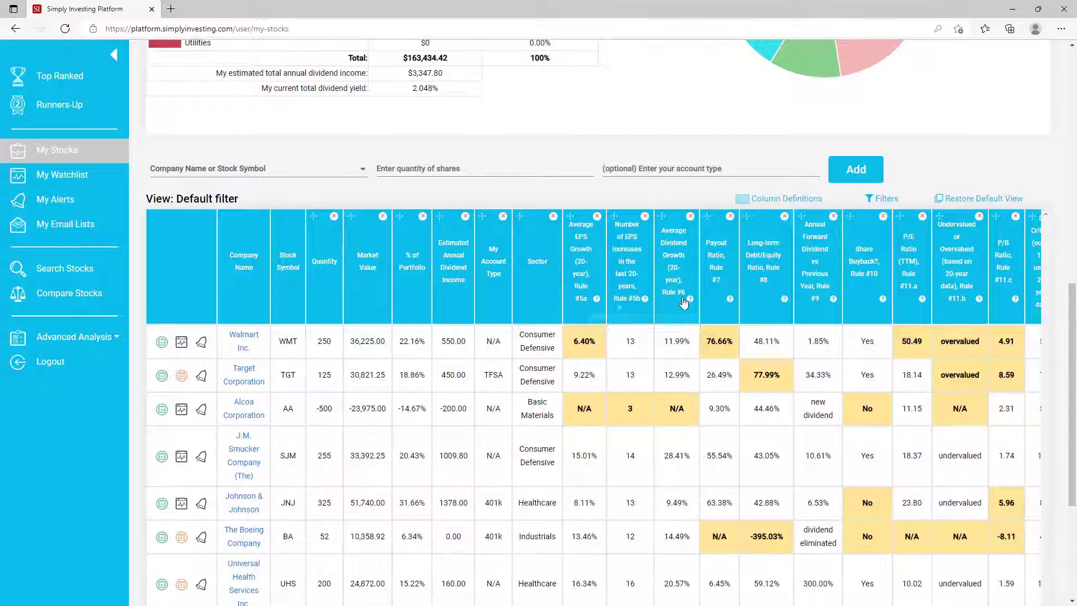
{"action": "mouse_move", "coordinate": [691, 302]}
{"action": "left_click", "coordinate": [596, 217]}
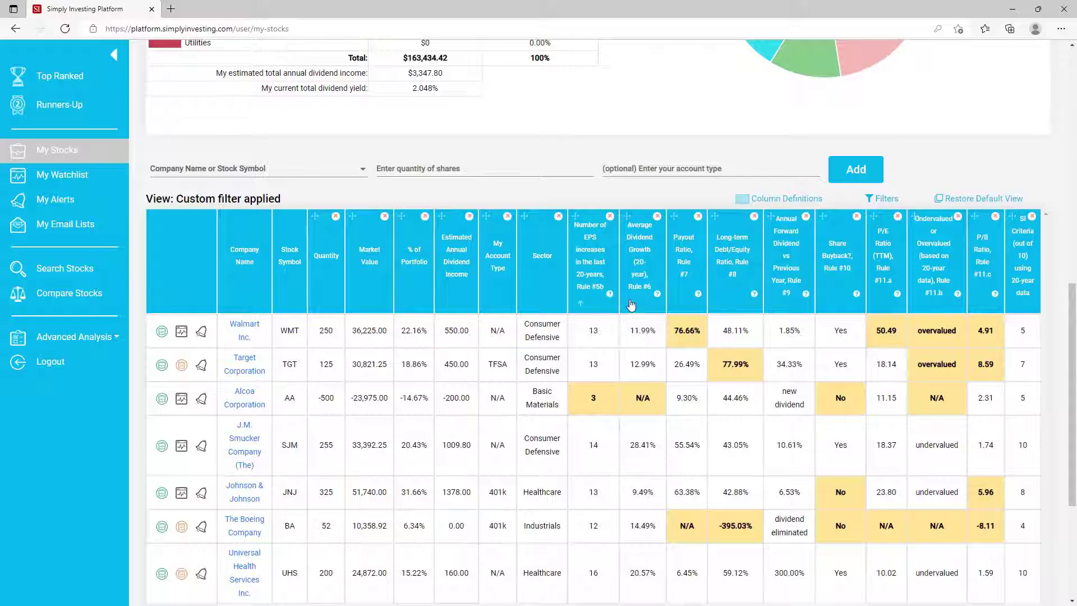
Sort the holdings by Payout Ratio in ascending order and move the Long-term Debt/Equity Ratio column before Sector
{"action": "left_click", "coordinate": [681, 308]}
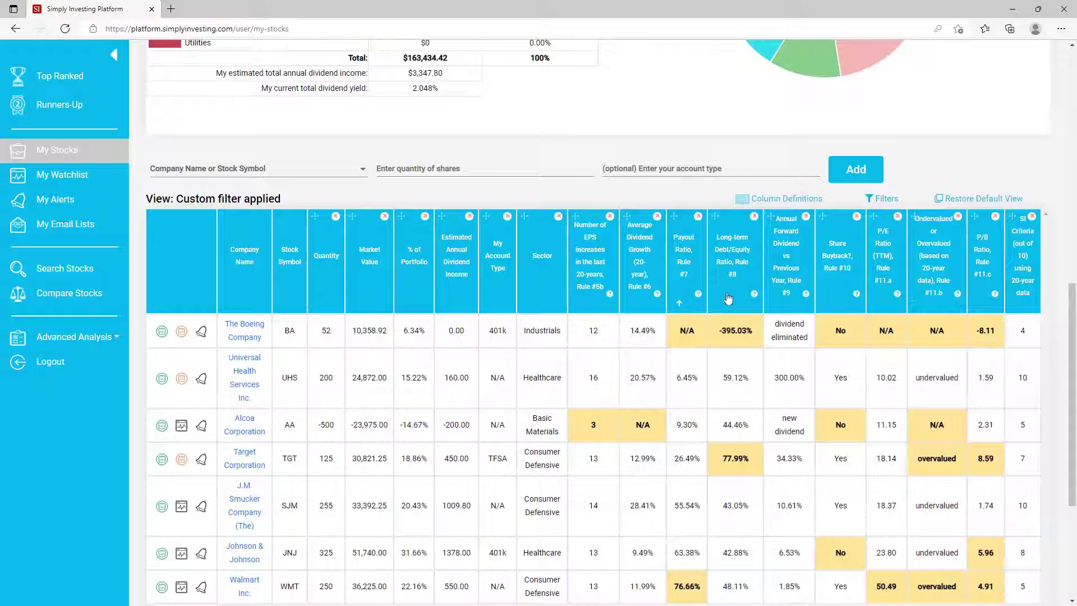
{"action": "left_click_drag", "start_coordinate": [737, 250], "coordinate": [553, 247]}
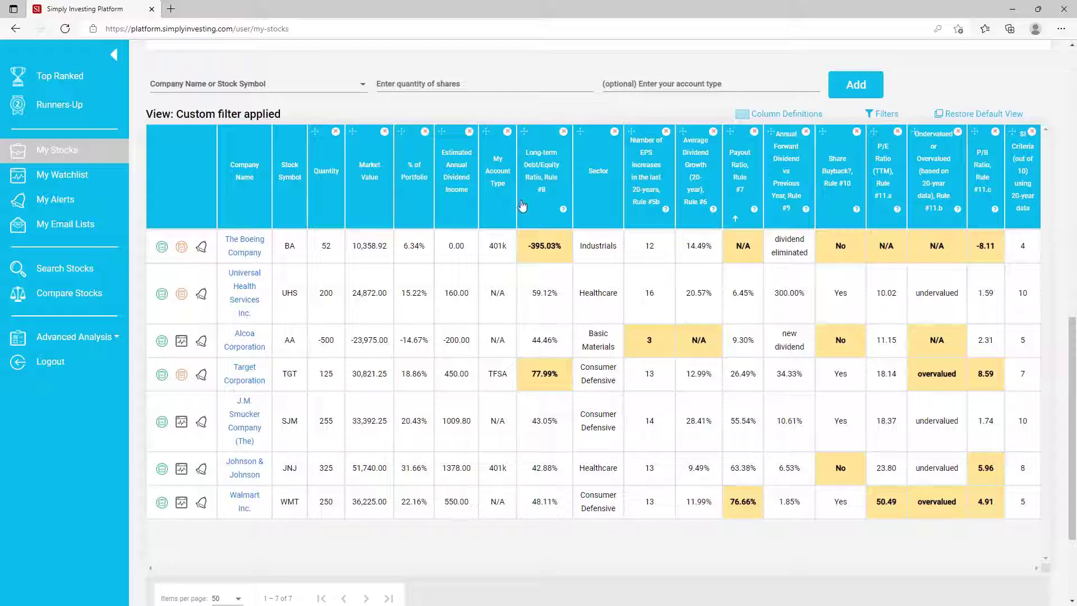
Collapse the side navigation and the My Stocks page description to give the table more room
{"action": "left_click", "coordinate": [110, 57]}
{"action": "scroll", "coordinate": [291, 120], "scroll_direction": "up", "scroll_amount": 5}
{"action": "scroll", "coordinate": [292, 120], "scroll_direction": "up", "scroll_amount": 7}
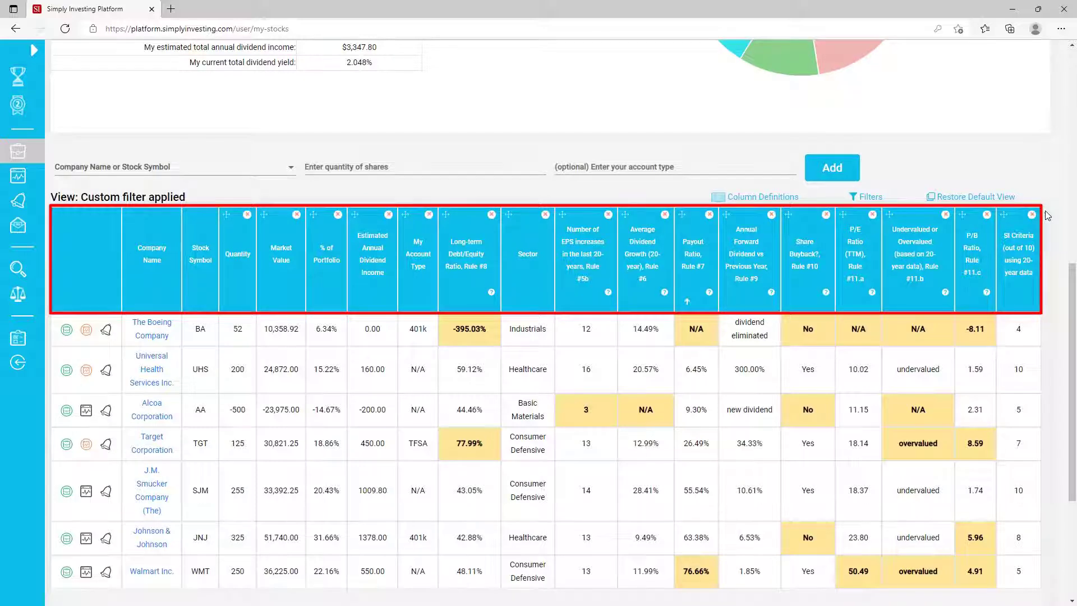
Review the filter options for the My Stocks table, and restore its default view
{"action": "left_click", "coordinate": [871, 198]}
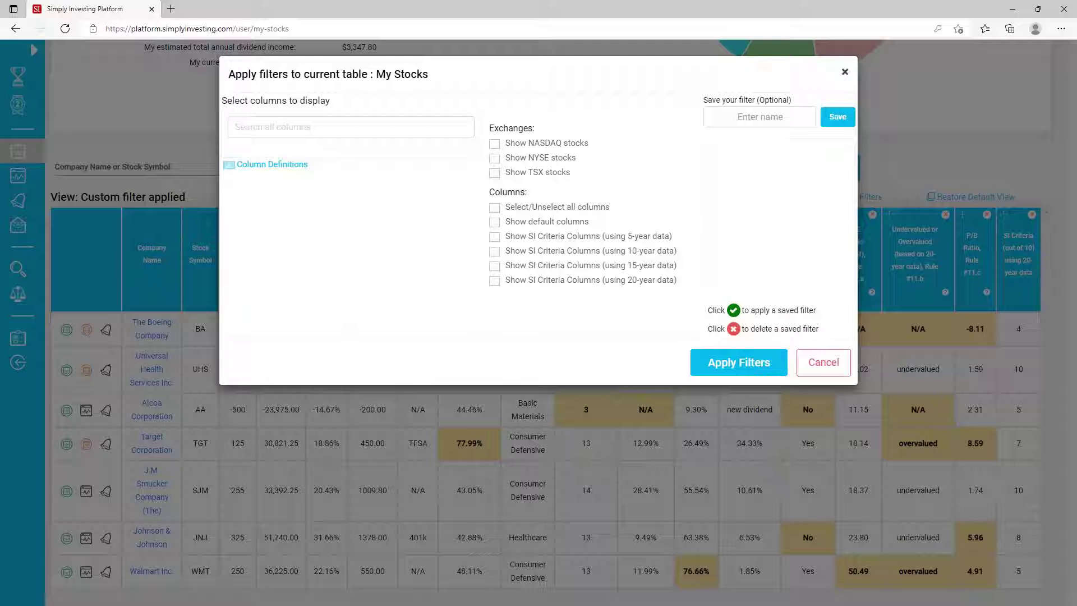
{"action": "scroll", "coordinate": [366, 257], "scroll_direction": "down", "scroll_amount": 5}
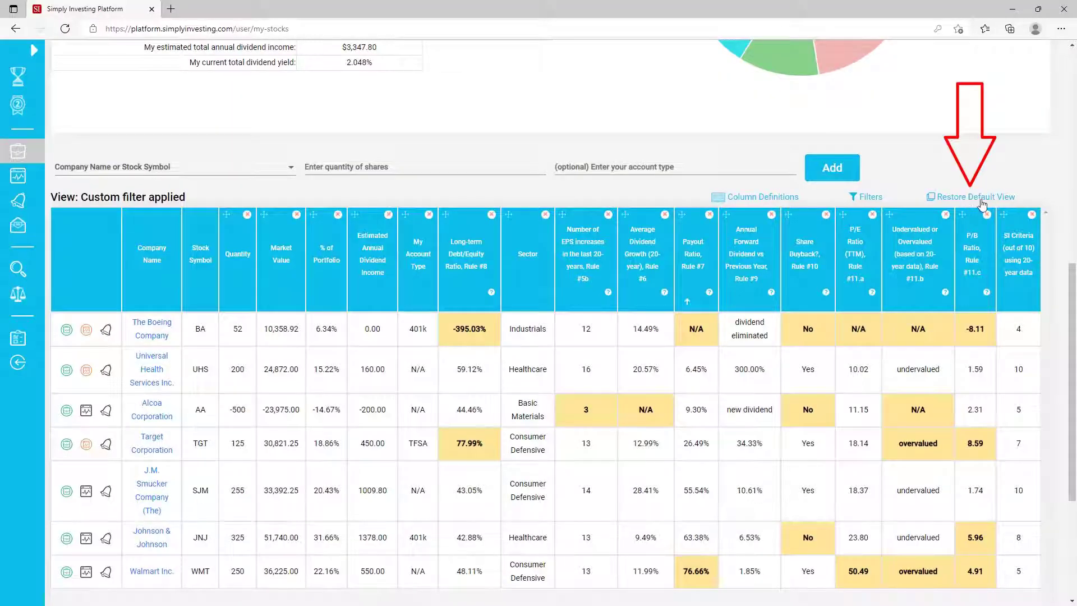
{"action": "left_click", "coordinate": [983, 205]}
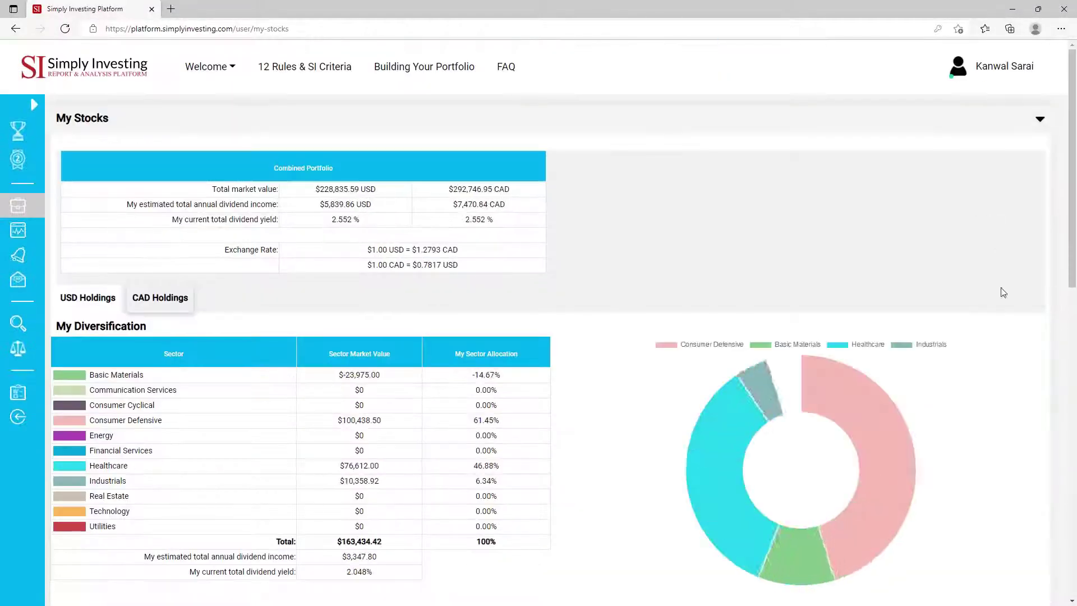
{"action": "scroll", "coordinate": [1010, 314], "scroll_direction": "down", "scroll_amount": 10}
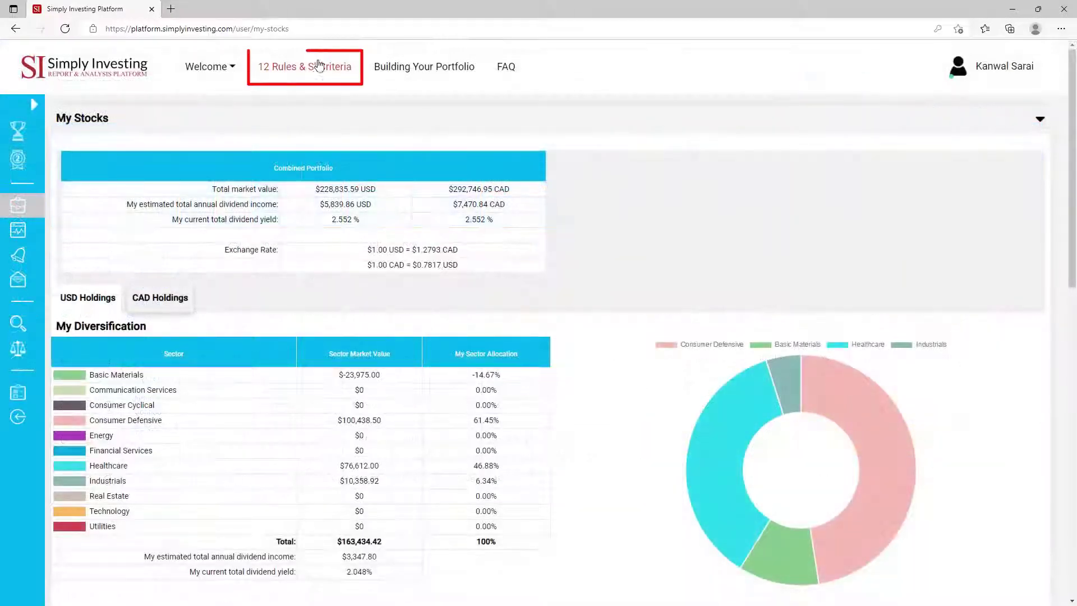
View the 12 Rules & SI Criteria page and the FAQ page
{"action": "left_click", "coordinate": [308, 69]}
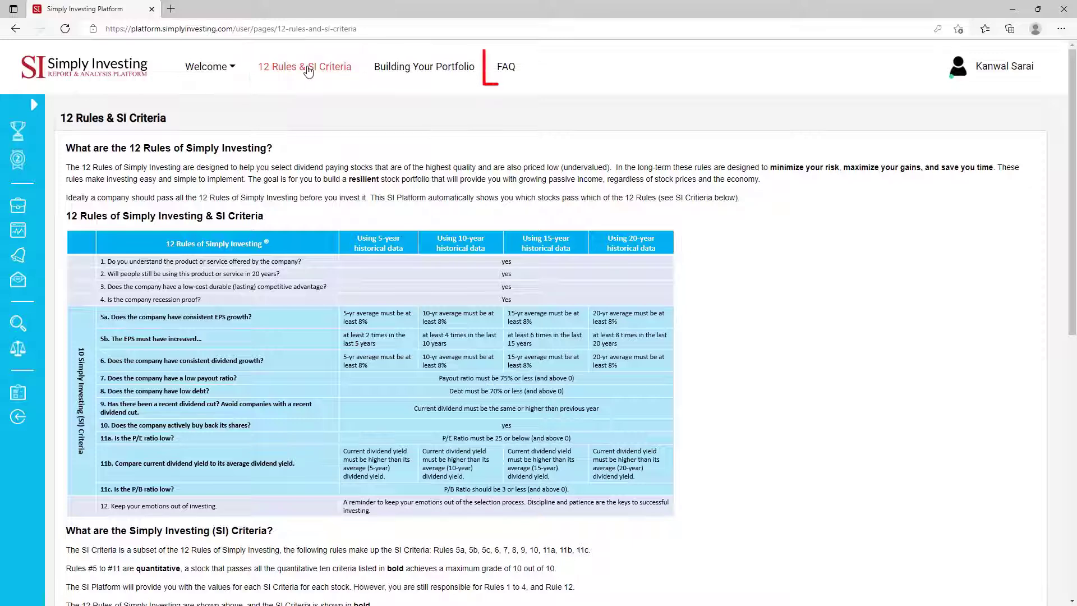
{"action": "left_click", "coordinate": [512, 69]}
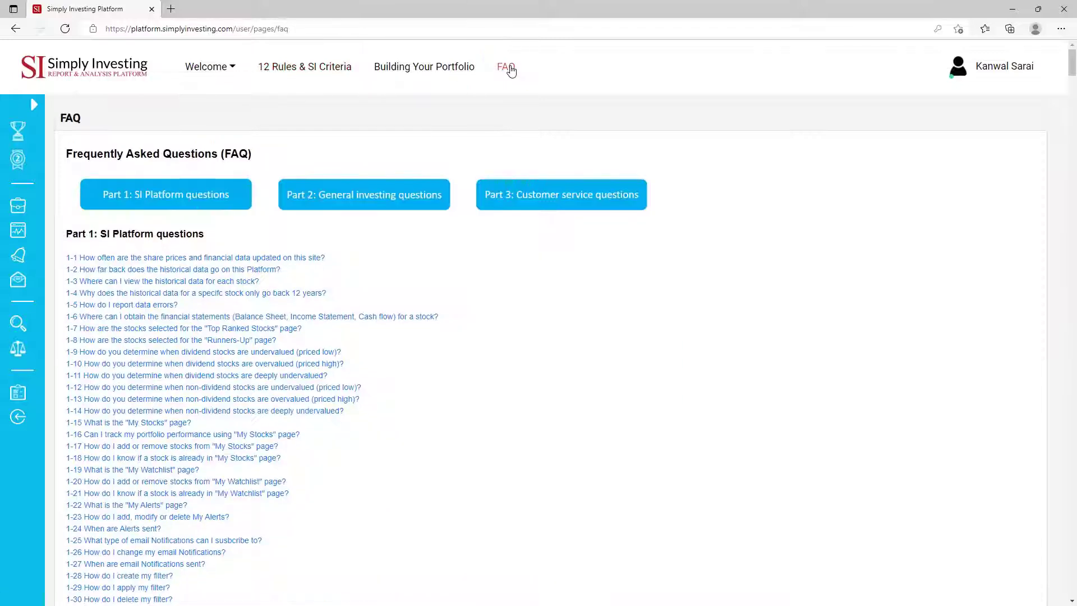